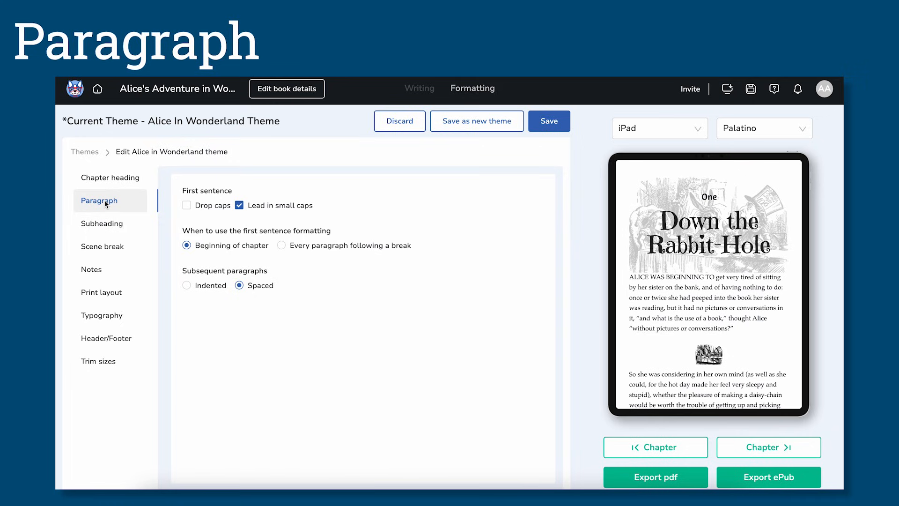
Try out drop caps, lead-in small caps and indented paragraphs against the preview, restoring small caps only with spaced paragraphs
click(186, 206)
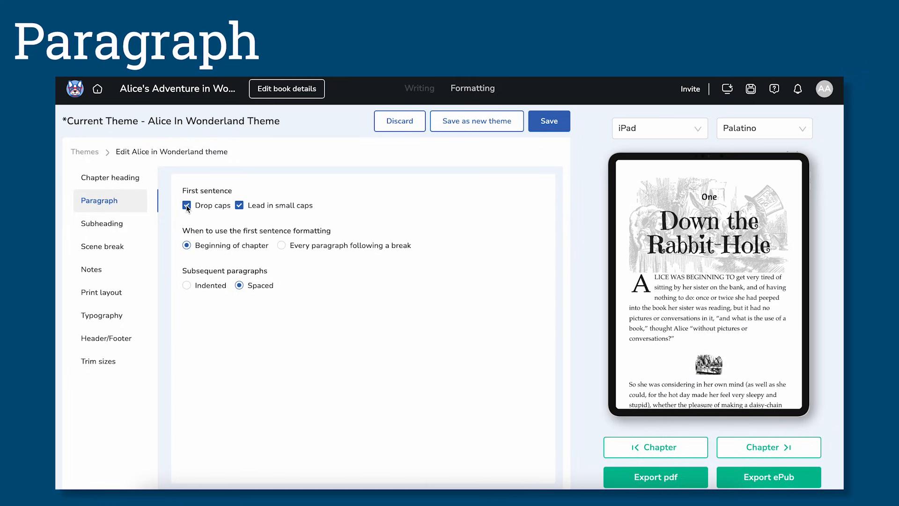
click(187, 205)
click(240, 205)
click(240, 205)
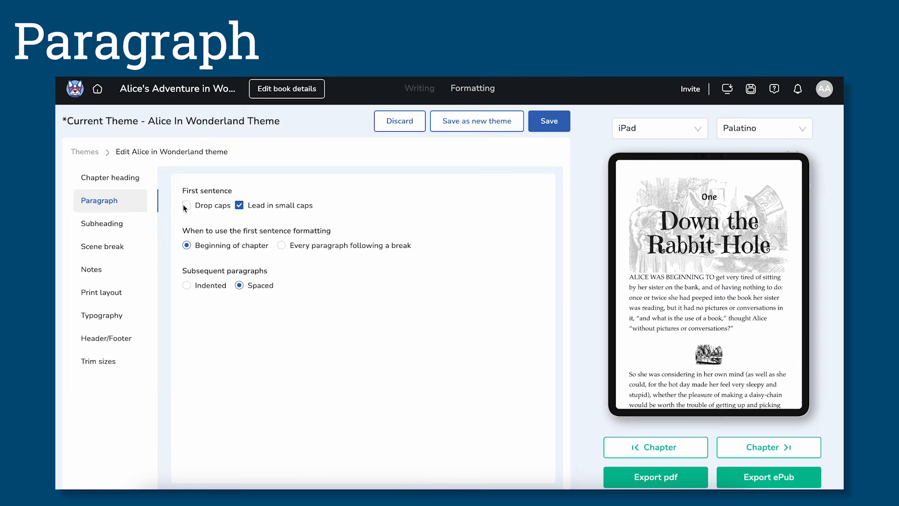
click(187, 206)
click(187, 206)
click(240, 205)
click(240, 206)
click(186, 285)
click(240, 285)
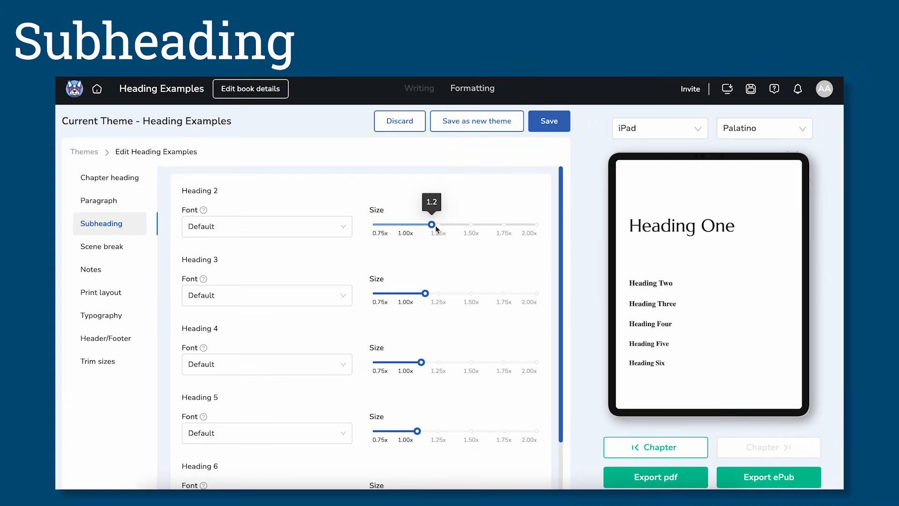
Enlarge Headings 2 to 5 to about 1.5x, 1.4x, 1.3x and 1.2x respectively, and shrink Heading 6
drag(436, 225, 480, 233)
drag(425, 295, 464, 300)
drag(421, 362, 449, 367)
drag(417, 431, 399, 442)
scroll(430, 432, down, 1)
scroll(319, 188, up, 1)
Set the Heading 2 font to Birthstone Bounce and the Heading 3 font to Alegreya
click(315, 227)
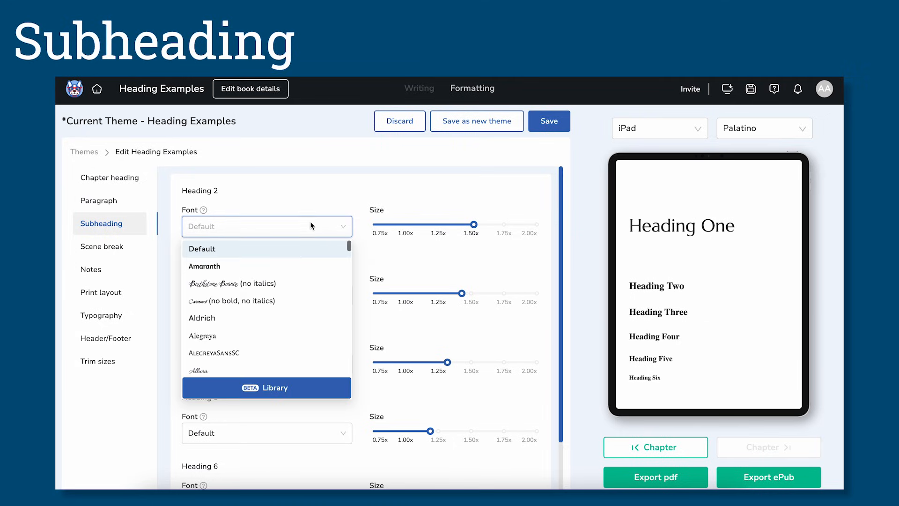
click(307, 290)
click(309, 301)
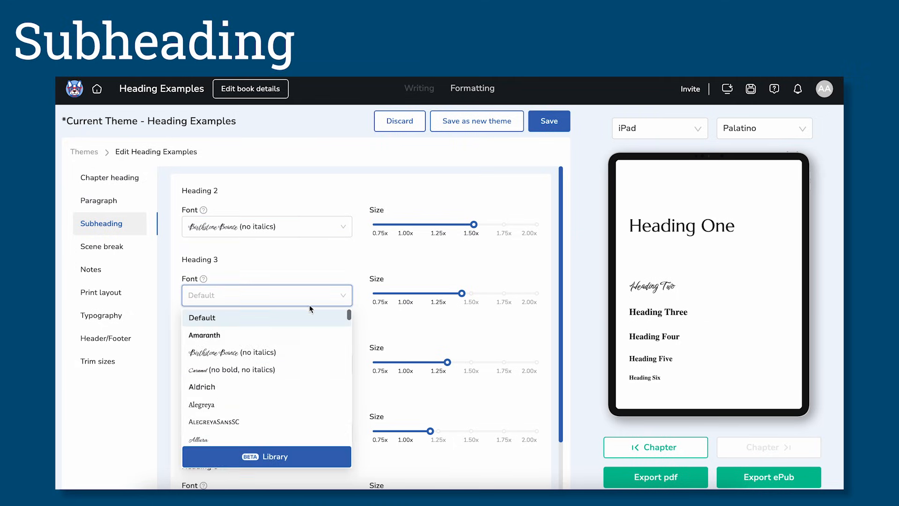
click(303, 399)
Choose a heavy display font for Heading 4 and DP Sans Mono for Heading 5
click(309, 365)
scroll(315, 298, down, 3)
scroll(315, 298, down, 1)
click(314, 275)
click(303, 432)
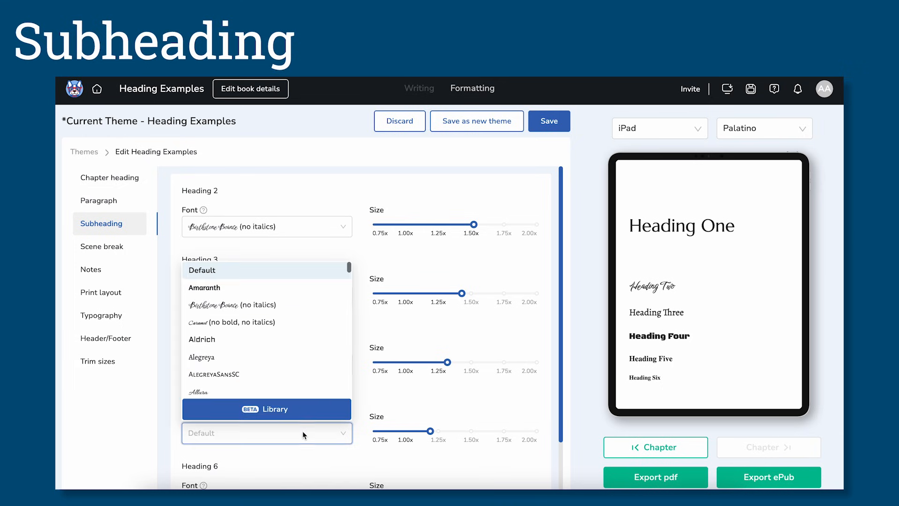
scroll(304, 348, down, 8)
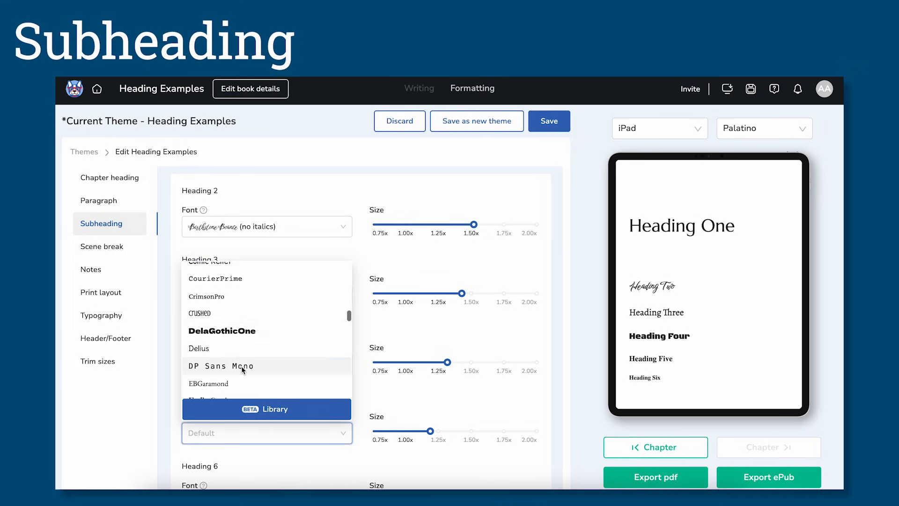
click(242, 370)
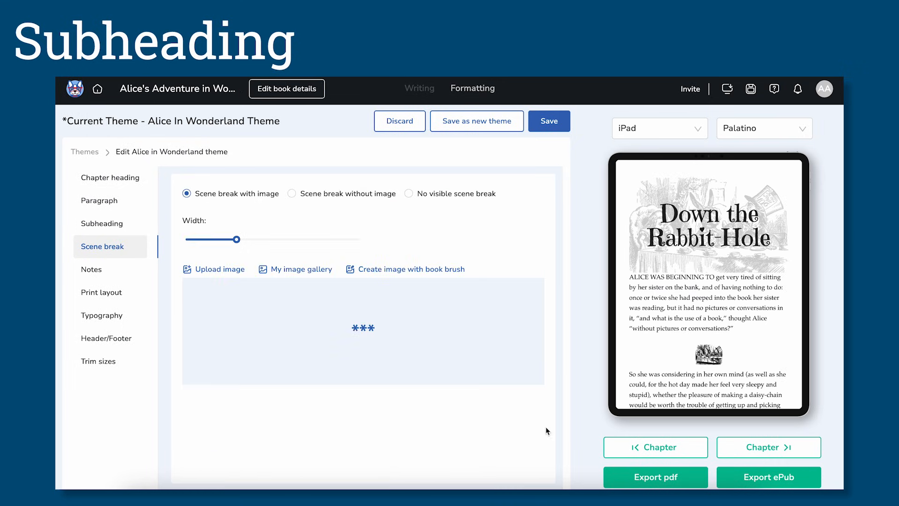
scroll(720, 365, down, 5)
scroll(720, 365, down, 3)
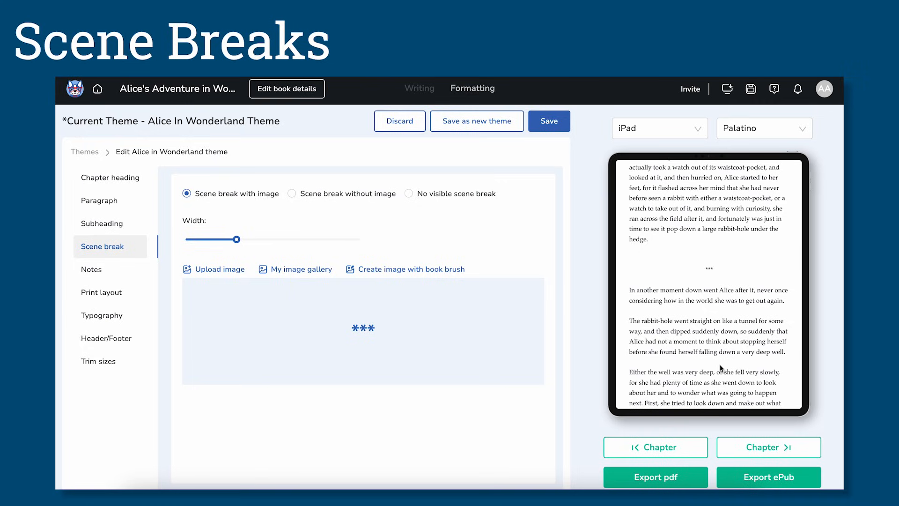
drag(237, 240, 237, 242)
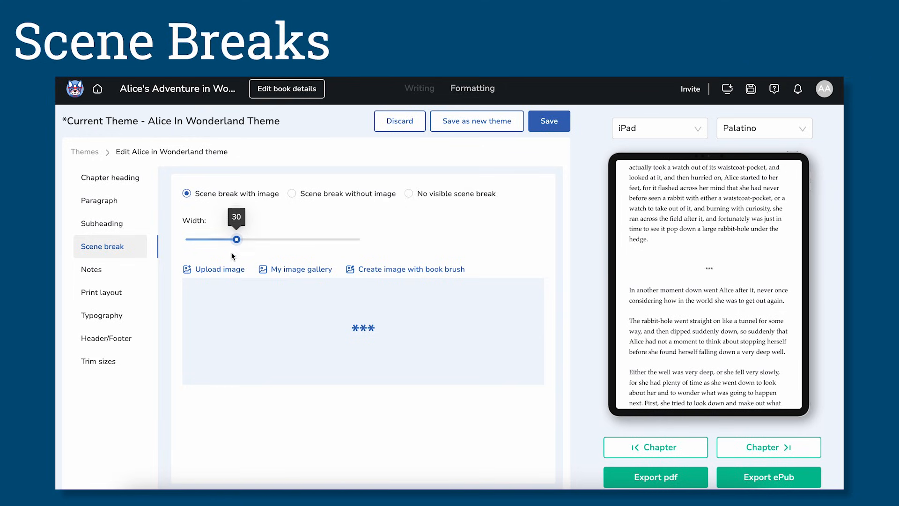
click(227, 270)
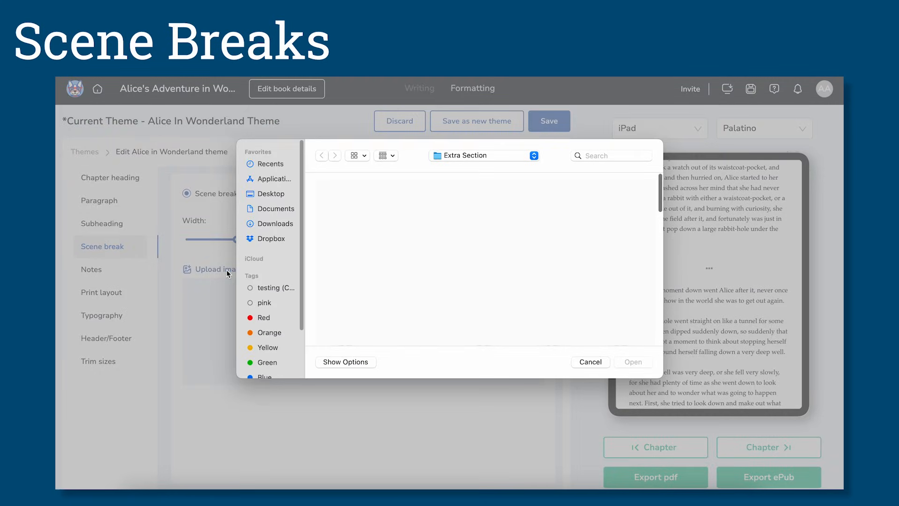
click(579, 362)
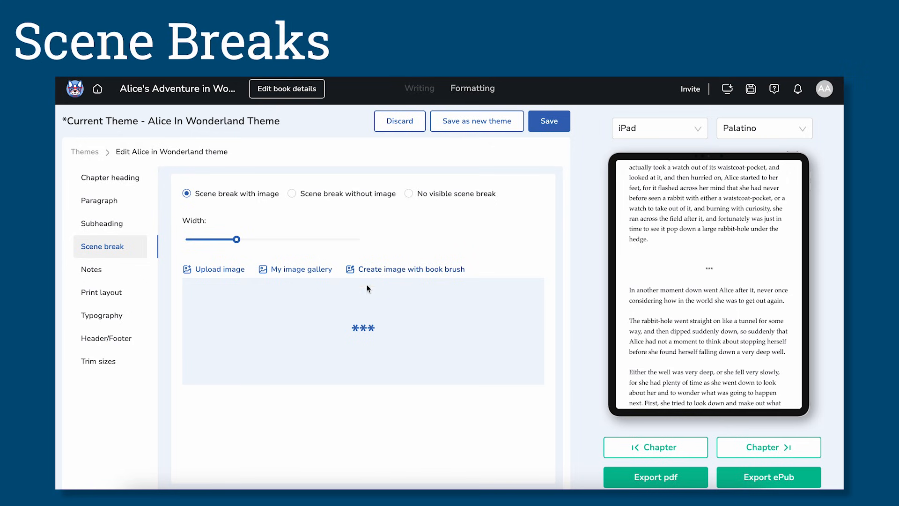
Use Atticus-Image-3.png from the Atticus images in the gallery as the scene break ornament and widen it slightly
click(290, 272)
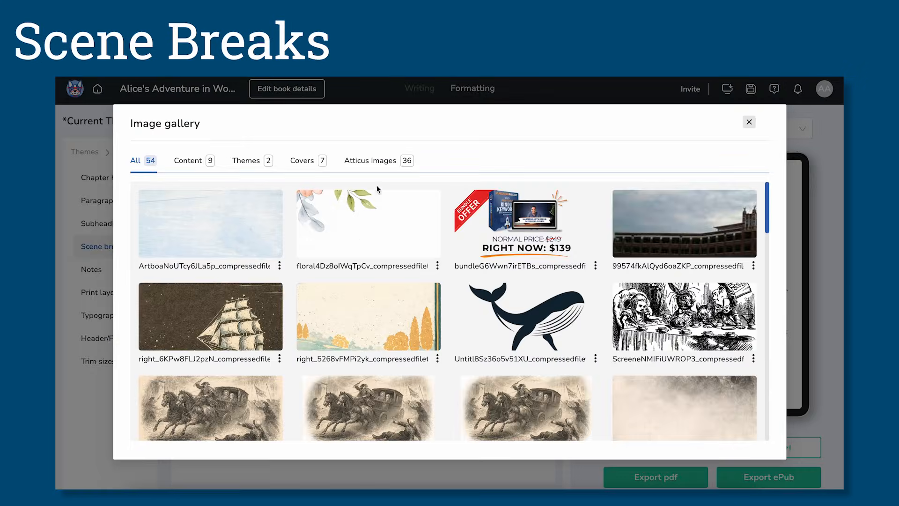
click(386, 161)
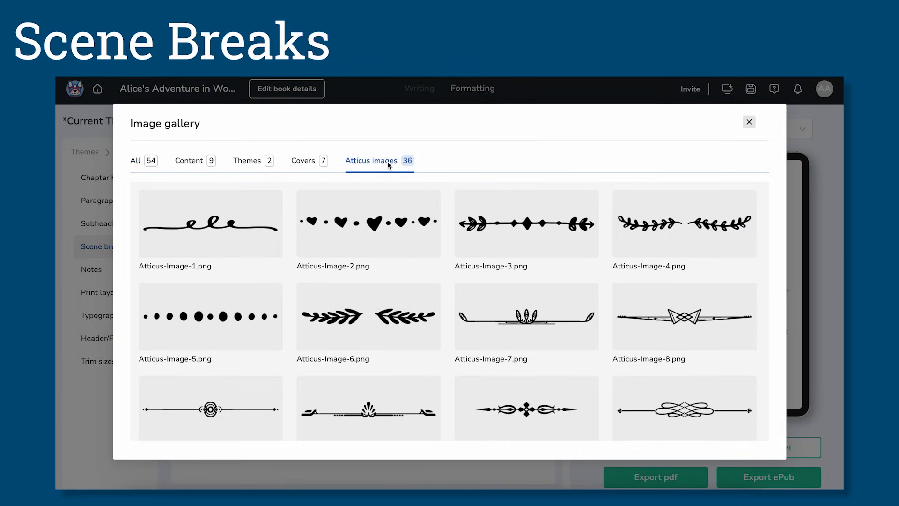
click(482, 219)
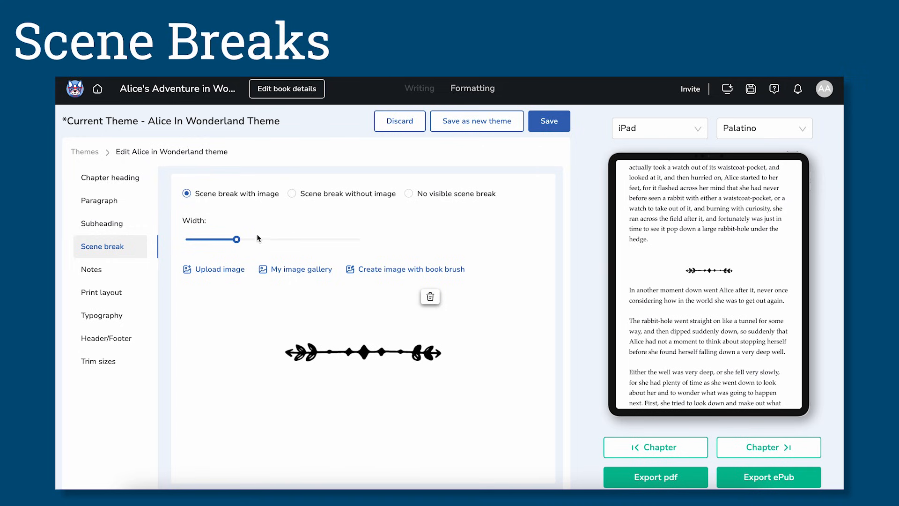
mouse_move(238, 239)
mouse_down()
mouse_move(276, 240)
mouse_move(238, 249)
mouse_move(249, 246)
mouse_up()
Try the scene break without image option, comparing it with the image version
click(293, 193)
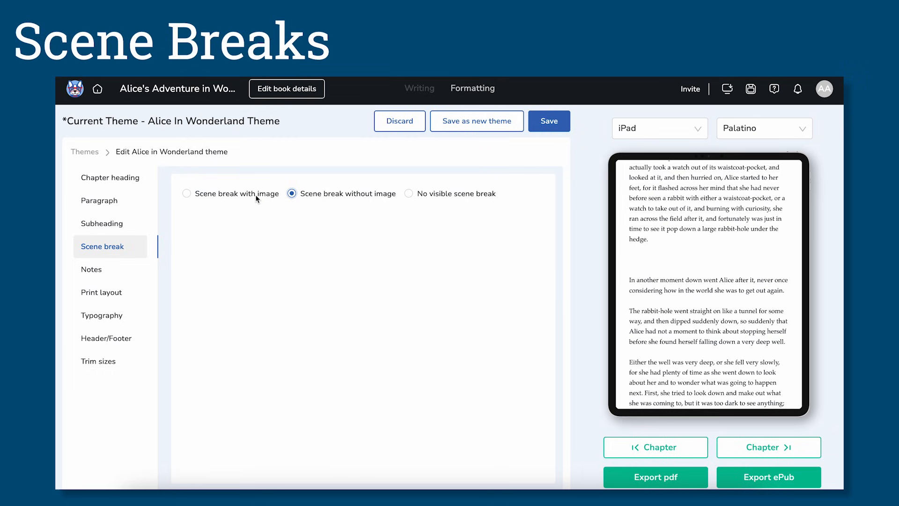
click(256, 197)
click(300, 196)
Try drop caps on every paragraph following a break, then restrict the first-sentence formatting to the beginning of the chapter
click(129, 201)
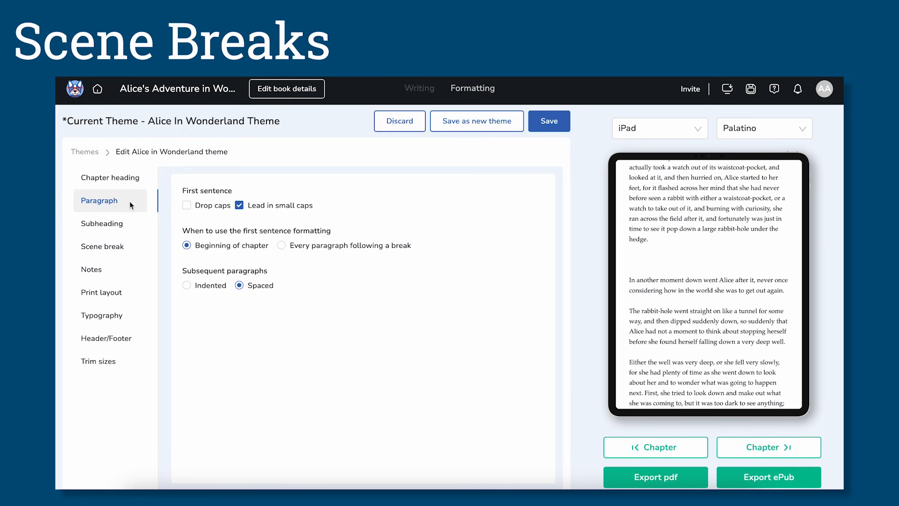
click(282, 244)
click(186, 205)
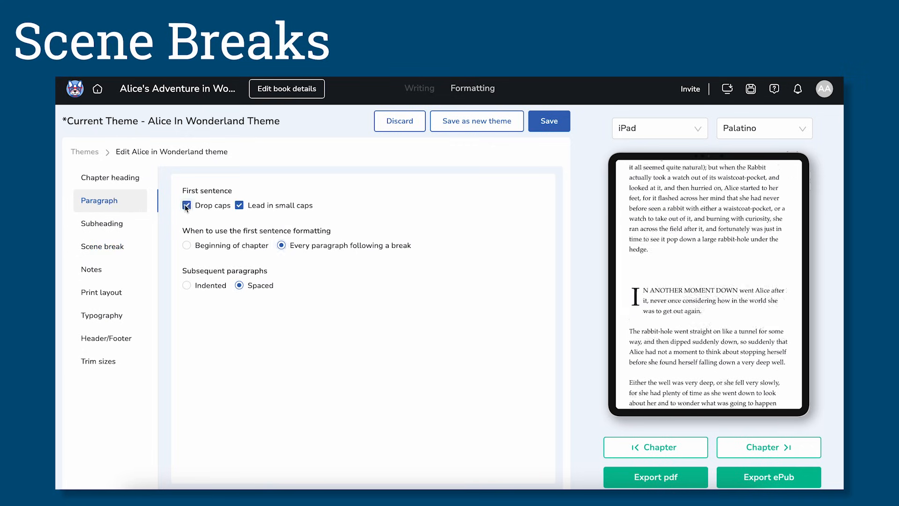
click(187, 245)
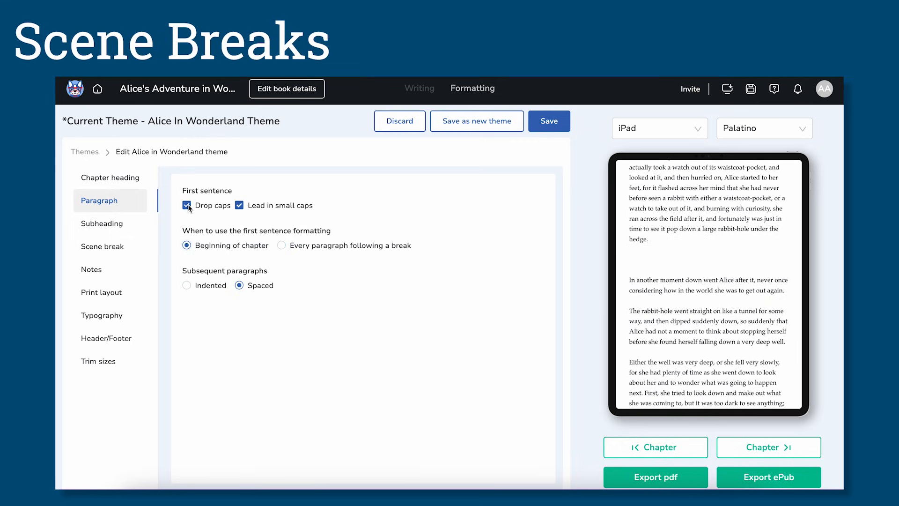
Compare the no visible scene break and without image options in the preview, then return to scene break with image
click(106, 250)
click(419, 196)
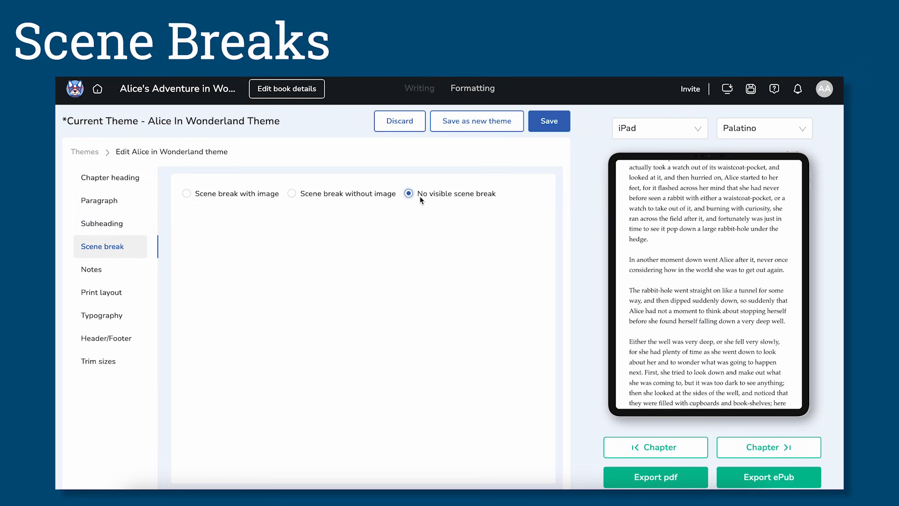
click(370, 197)
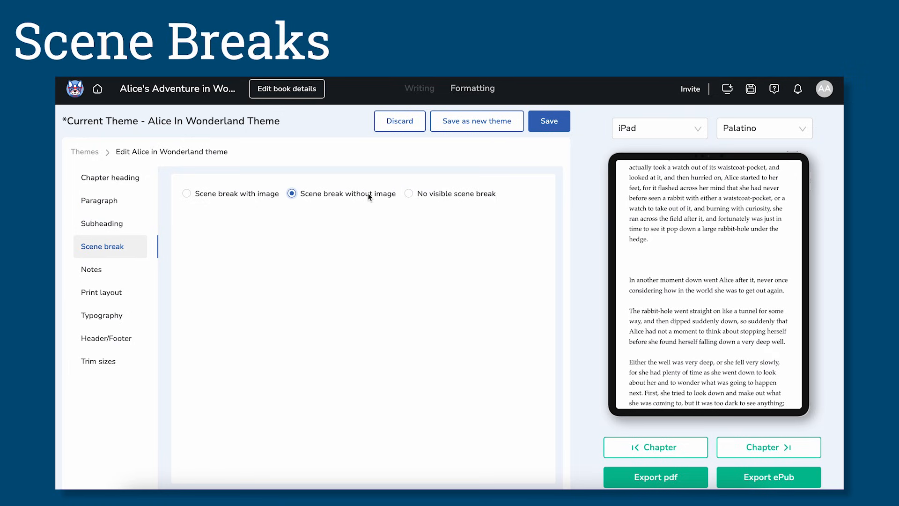
click(267, 195)
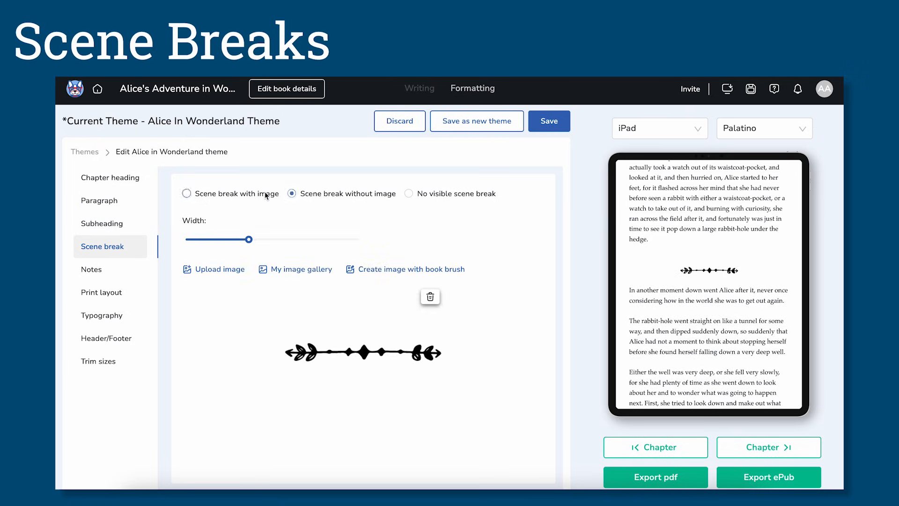
click(439, 197)
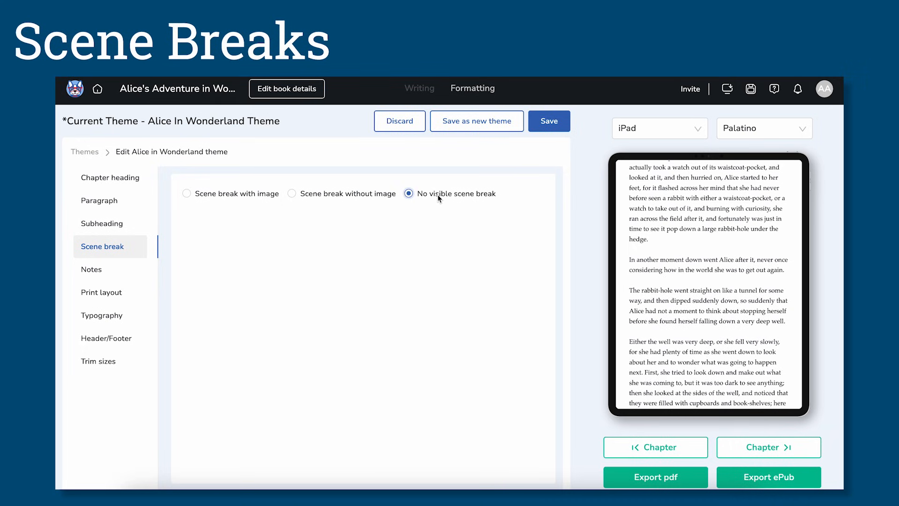
click(252, 193)
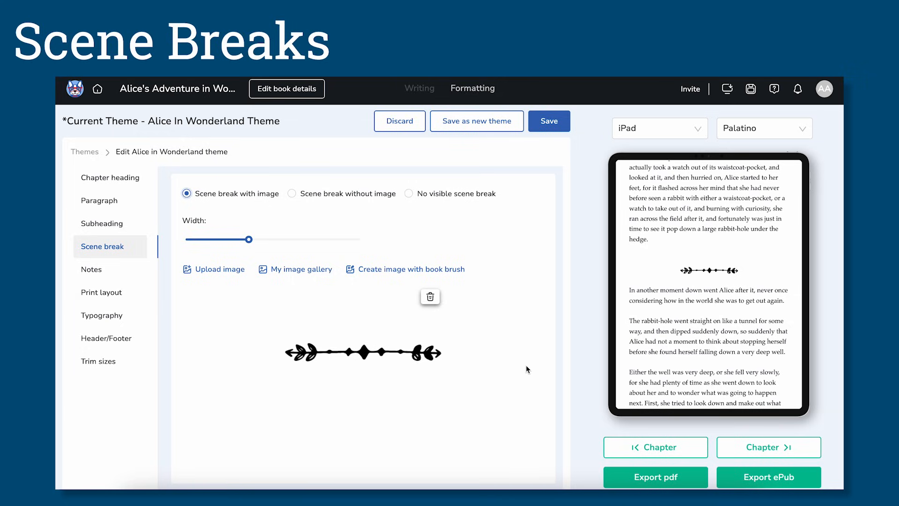
Reduce the footnote font size to about 0.85x in the Notes settings and check the footnotes on the following preview page
click(91, 269)
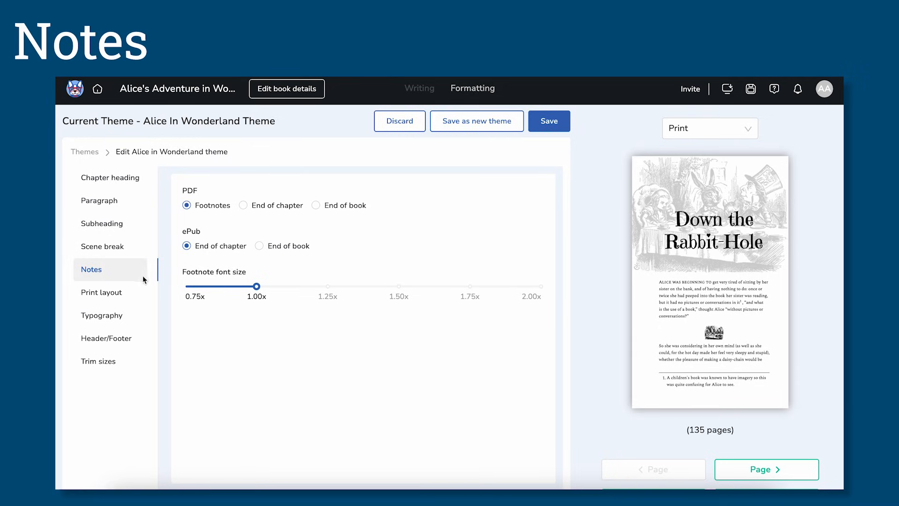
mouse_move(257, 290)
drag(257, 290, 230, 291)
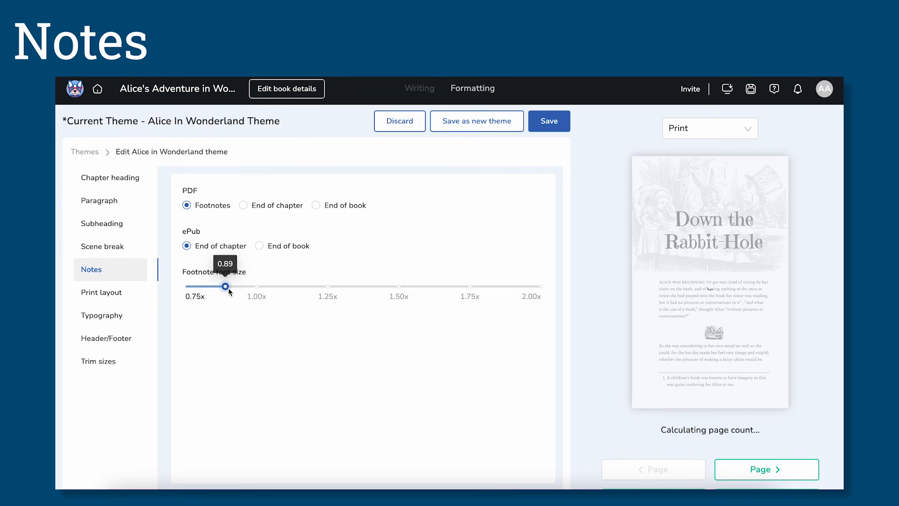
drag(229, 291, 440, 301)
click(211, 287)
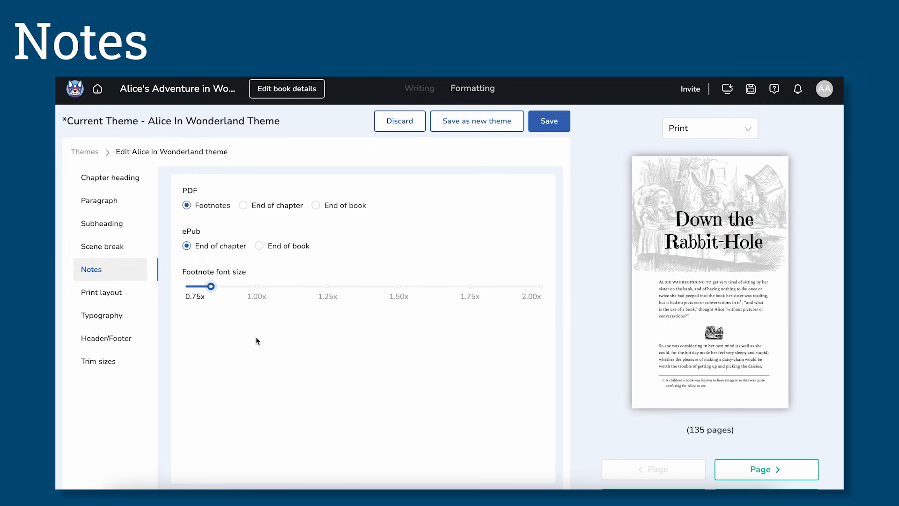
click(772, 472)
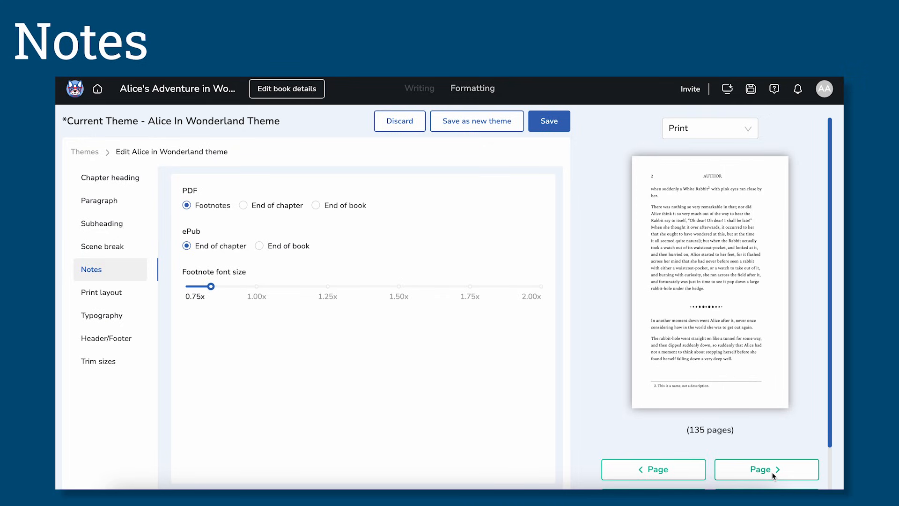
click(693, 473)
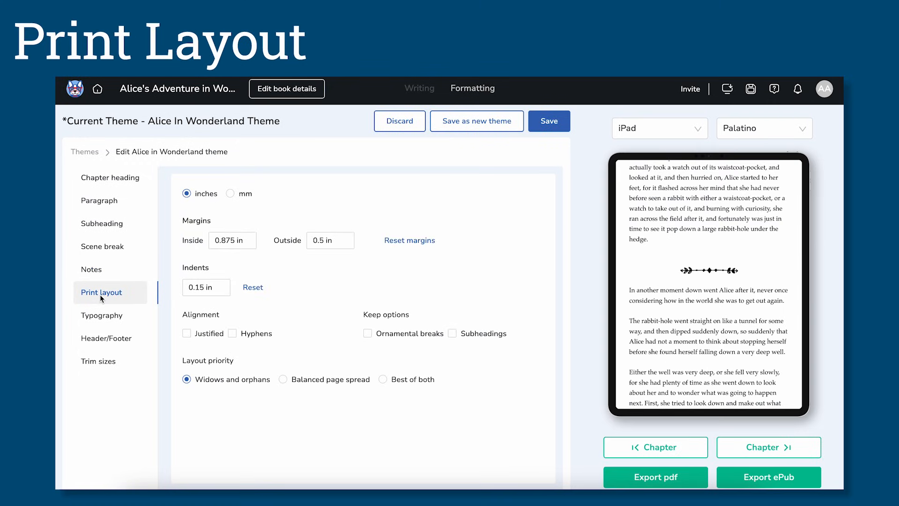
Keep inches as the print layout unit after trying mm, and switch the preview to Print
click(230, 194)
click(187, 194)
click(654, 120)
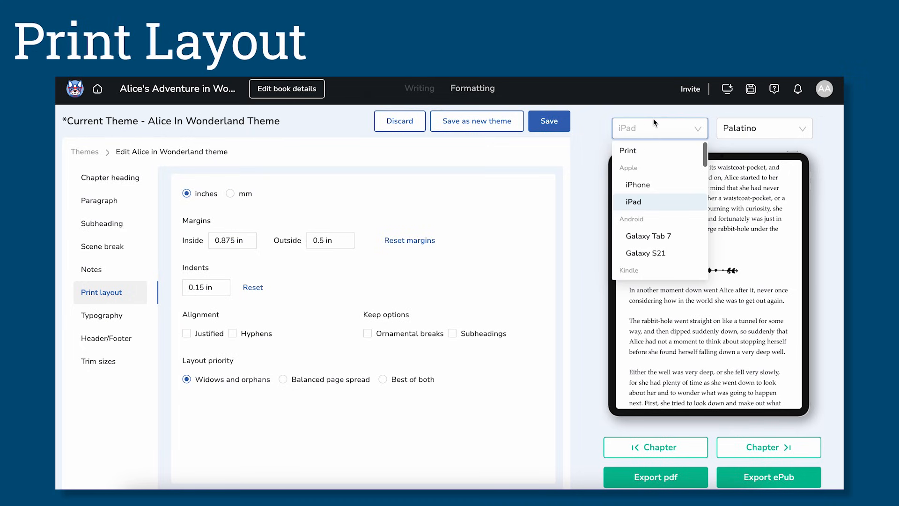
click(654, 147)
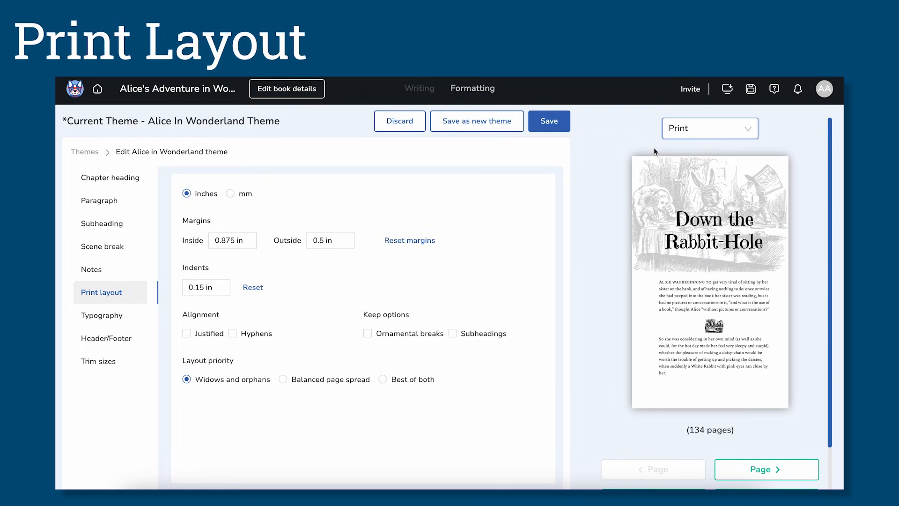
Set the print margins to 1.125 in inside and 0.625 in outside, and turn on justified alignment
click(249, 237)
click(250, 237)
click(250, 237)
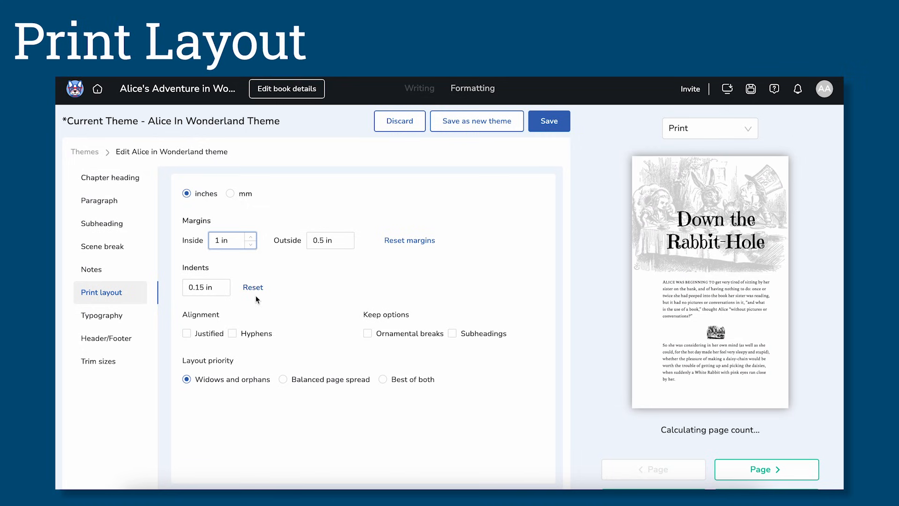
click(349, 238)
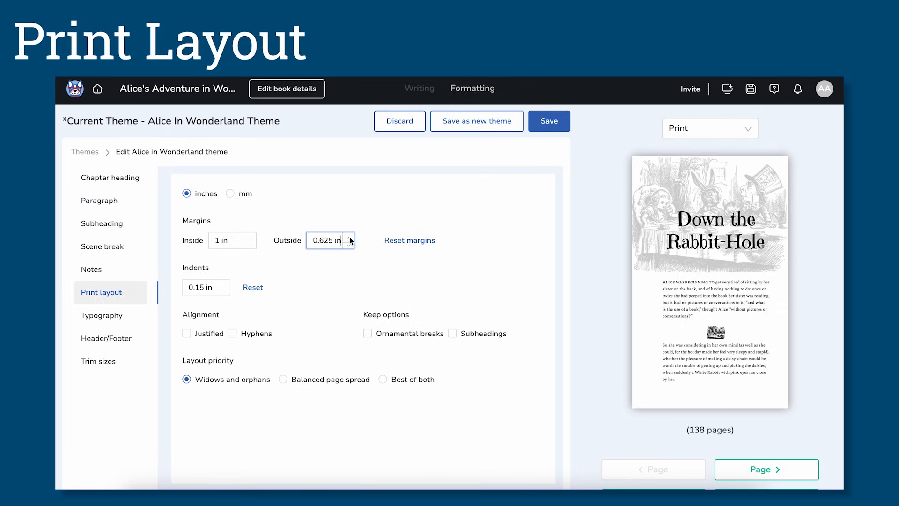
click(251, 237)
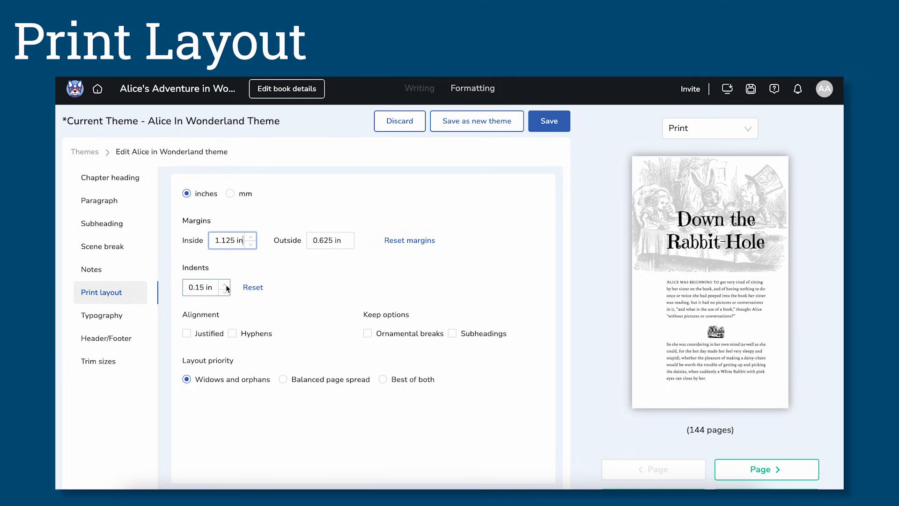
click(187, 334)
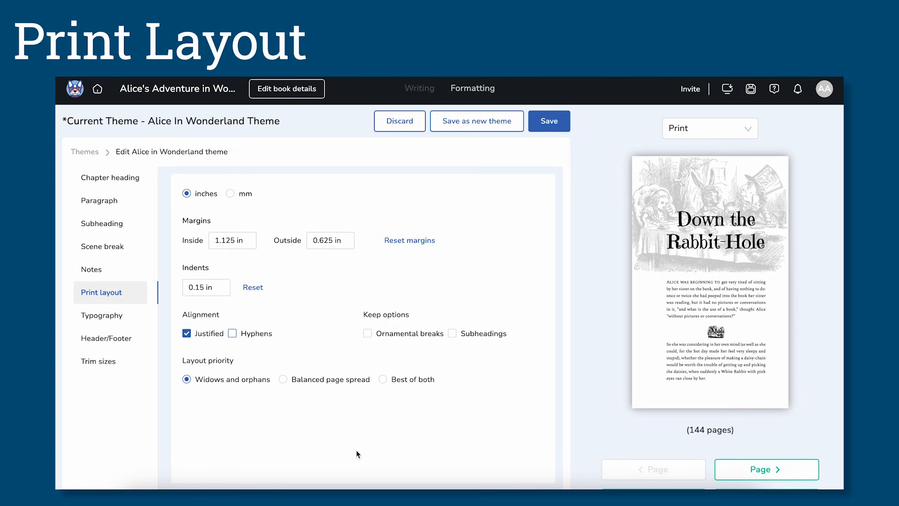
Set the print layout priority to Best of both
click(417, 381)
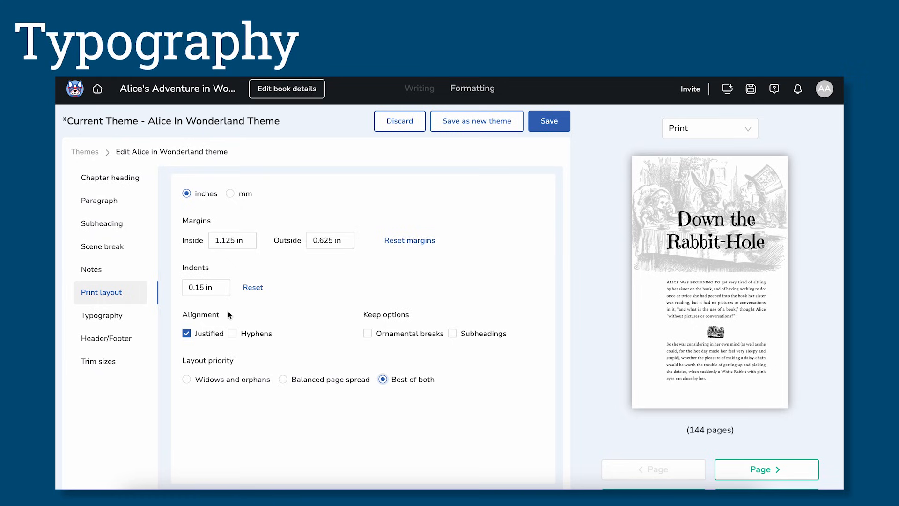
Change the body font to PT Sans in the theme's Typography settings
click(125, 319)
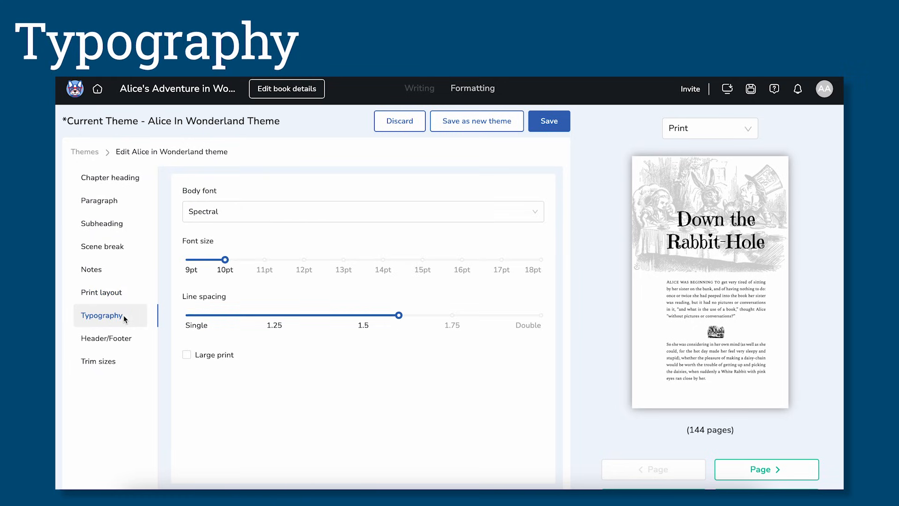
click(271, 211)
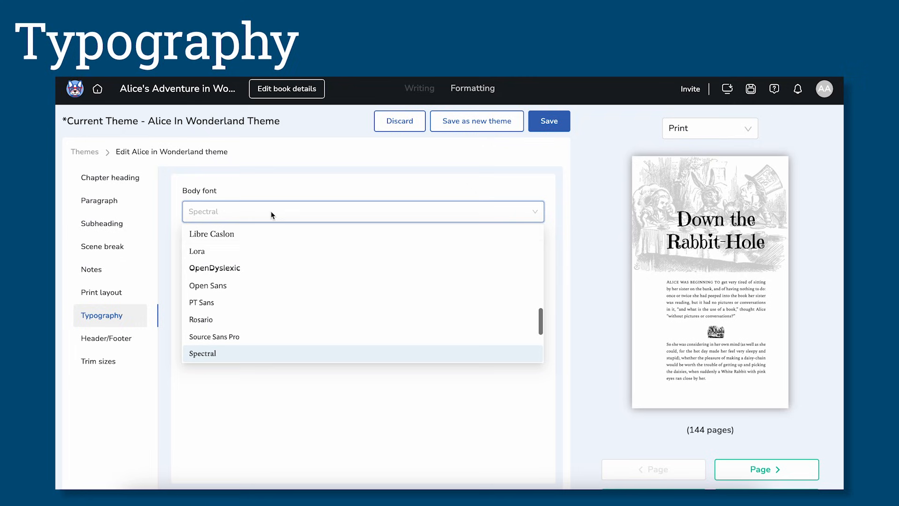
click(276, 307)
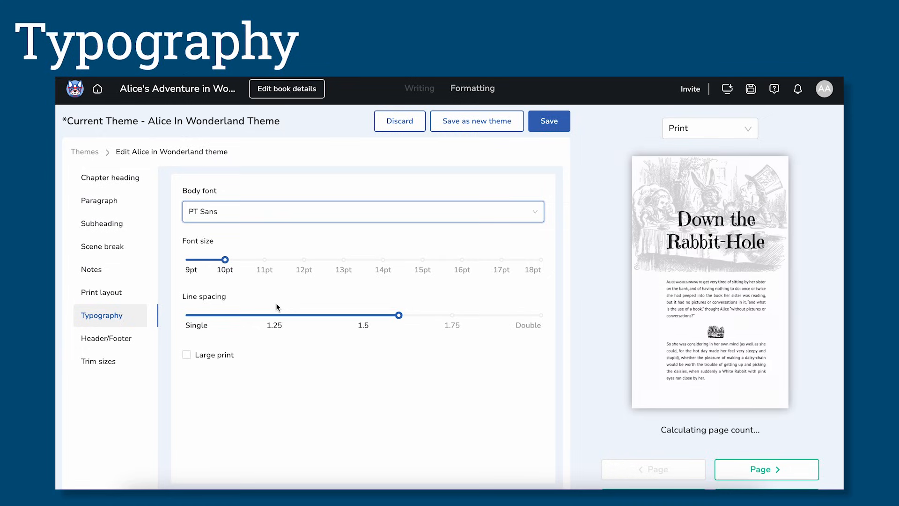
Try a 13pt body font size, reduce the line spacing to 1.25, and set the font size to 11pt
drag(225, 259, 344, 261)
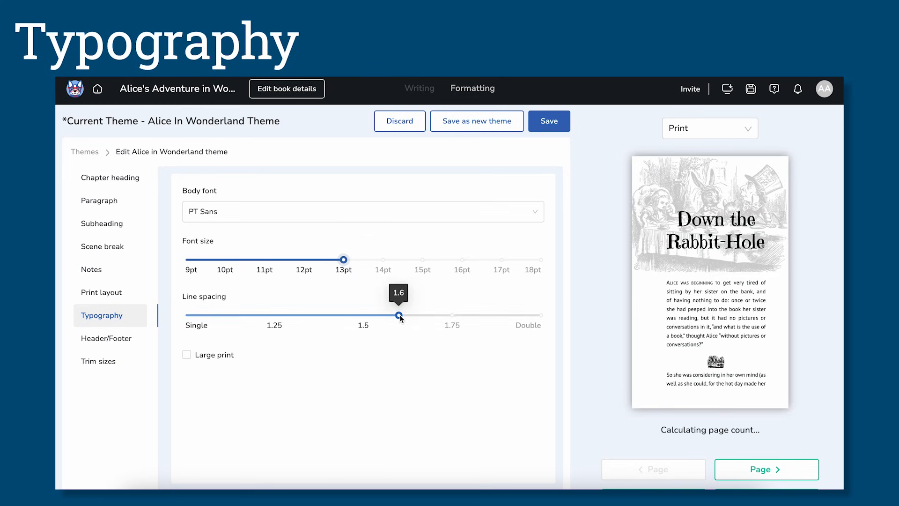
drag(399, 315, 272, 318)
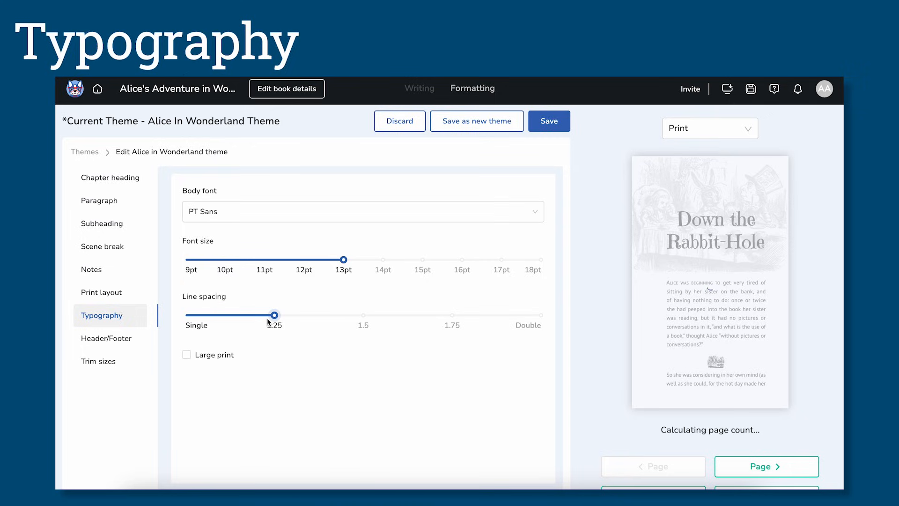
click(265, 261)
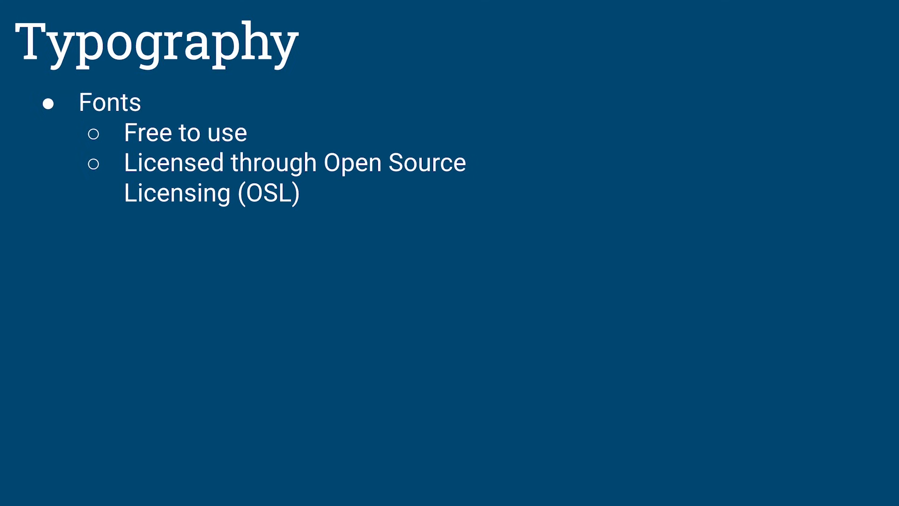
key(Right)
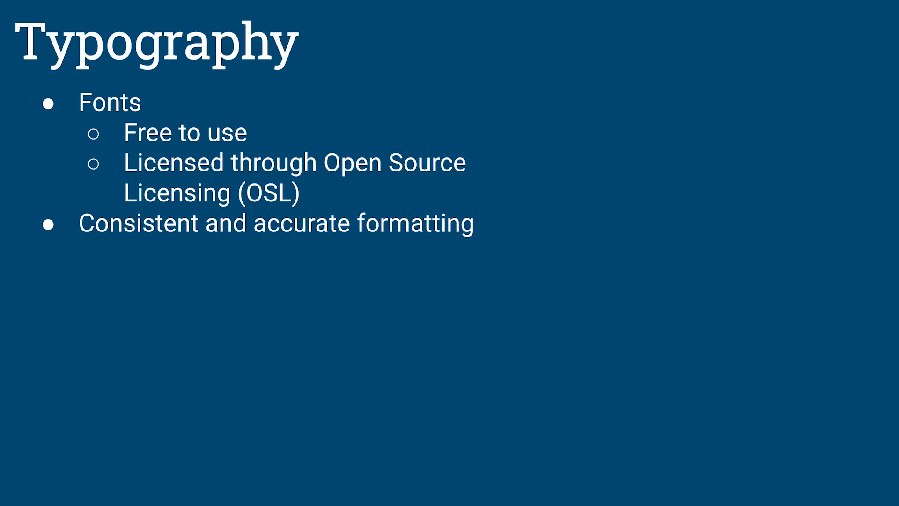